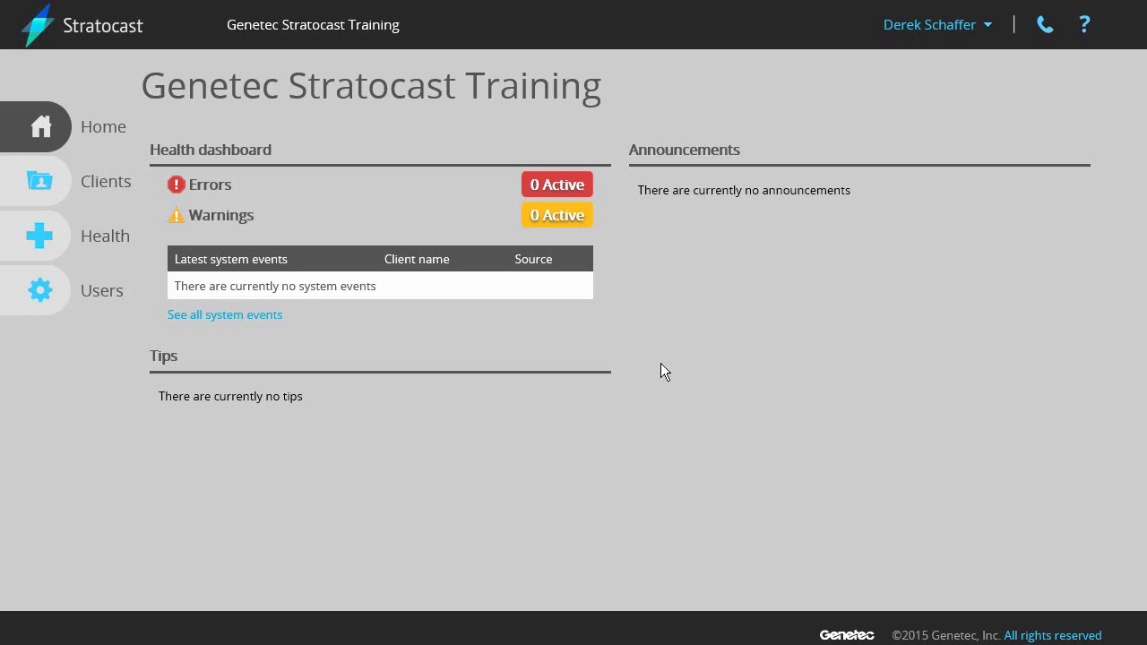
- Show the devices of Joe's Corner Store from the Clients list
click(86, 201)
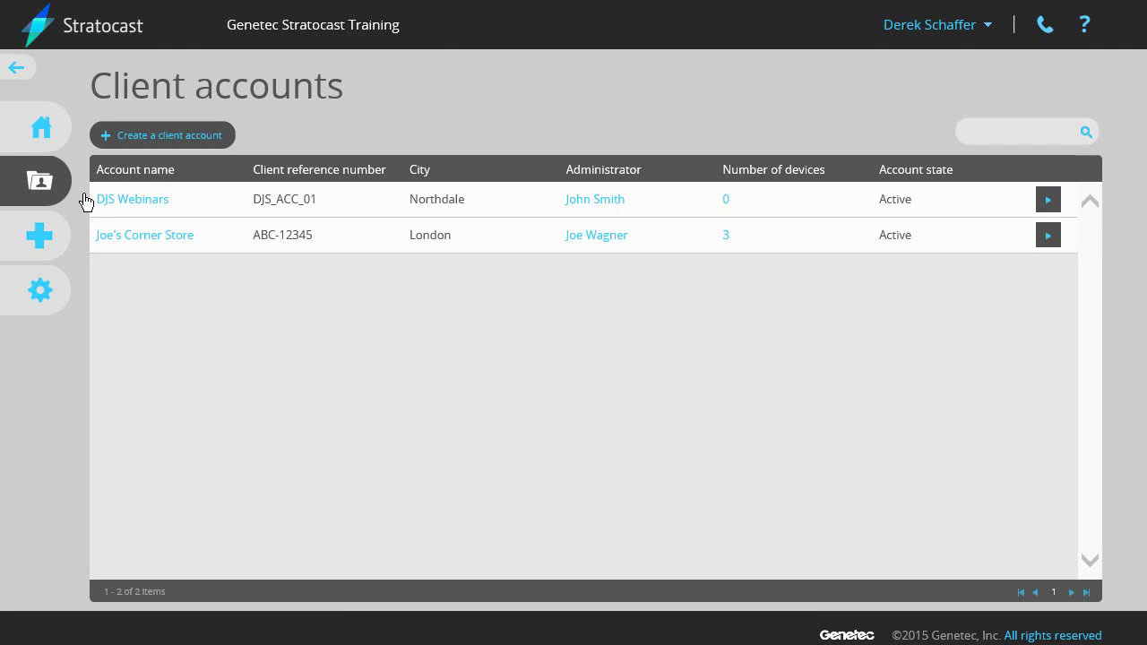
click(755, 247)
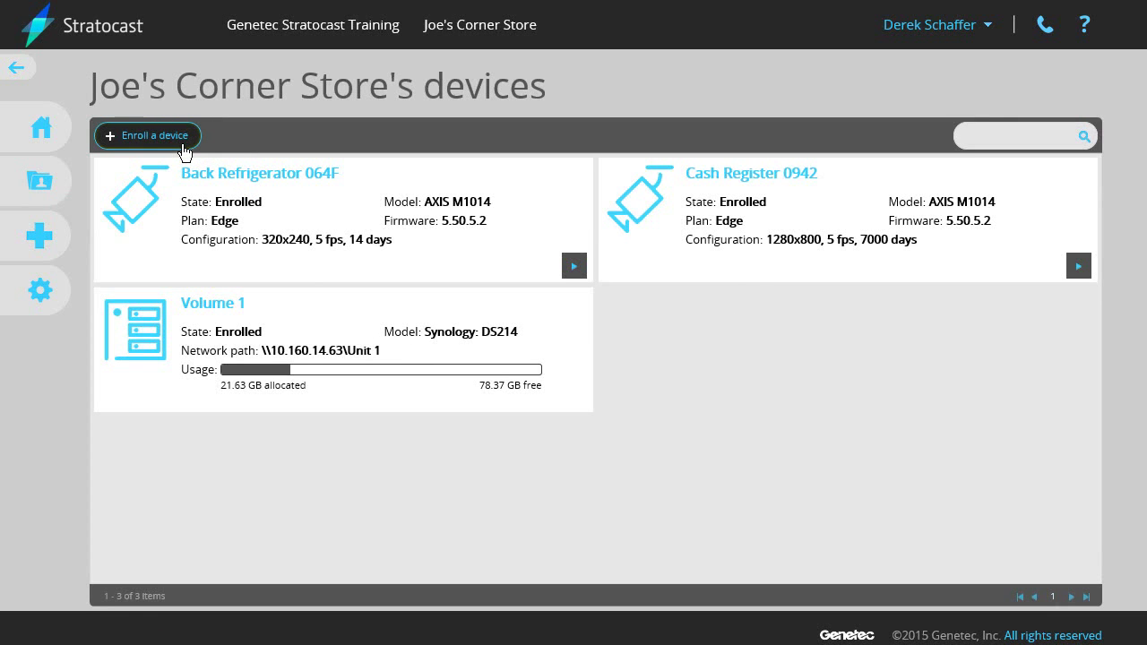
- Start a new device enrollment as a NAS volume and go to the volume information step
click(154, 135)
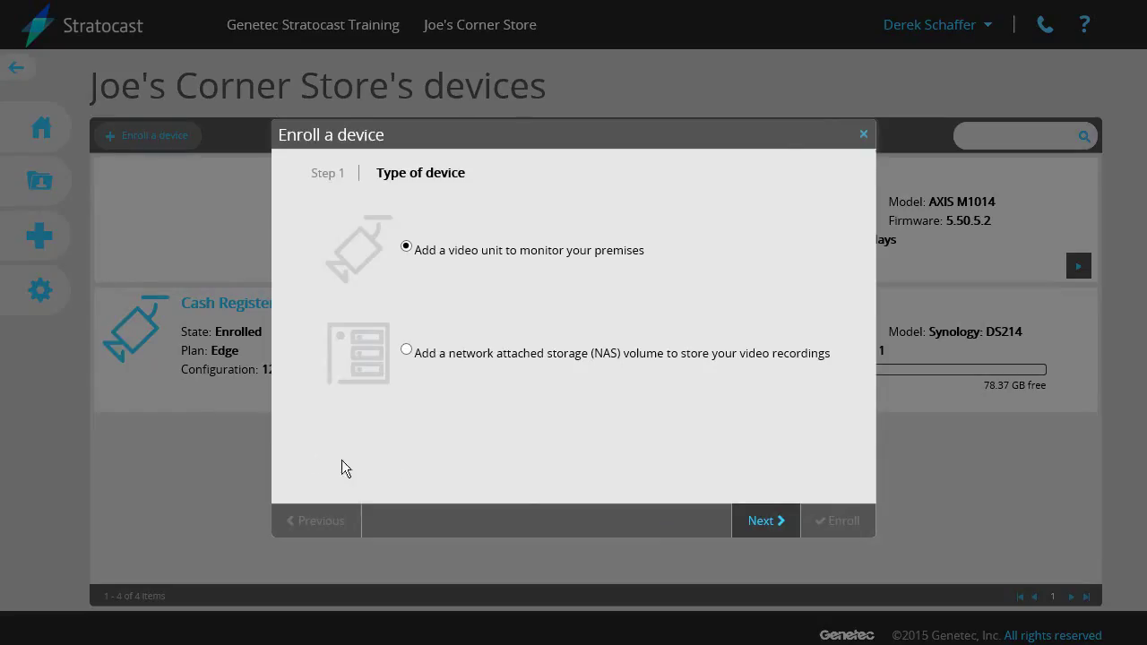
click(407, 350)
click(754, 522)
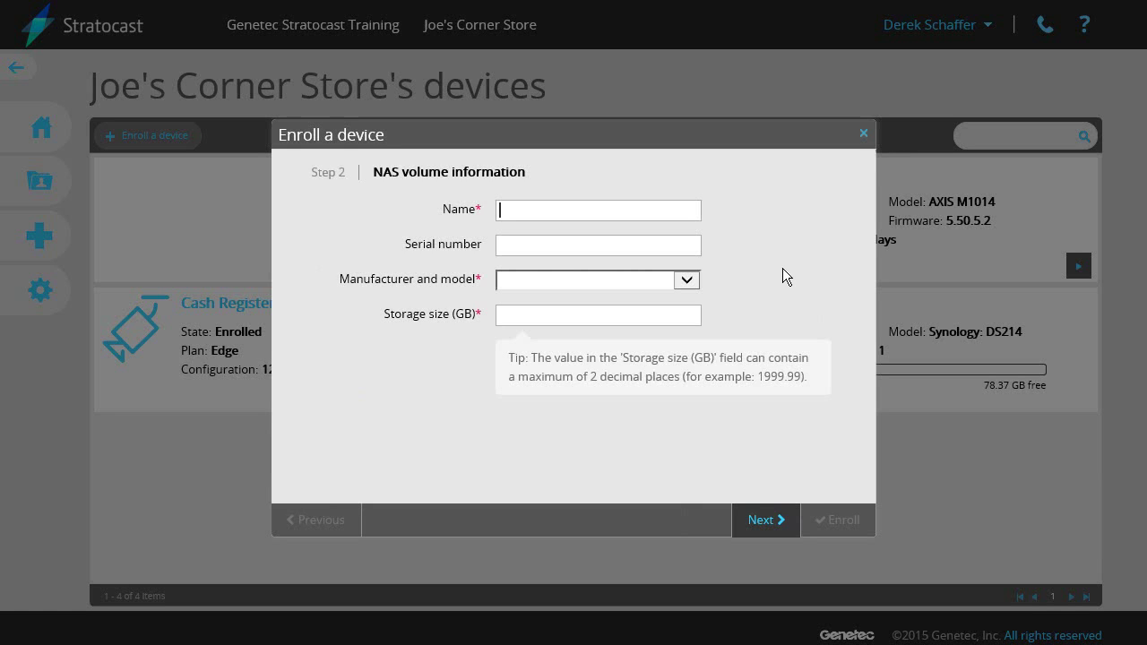
- Name the volume 'Volume 2', model Synology: DS214, storage size 200 GB, and continue
text(Vo)
text(lume 2)
key(Tab)
click(698, 282)
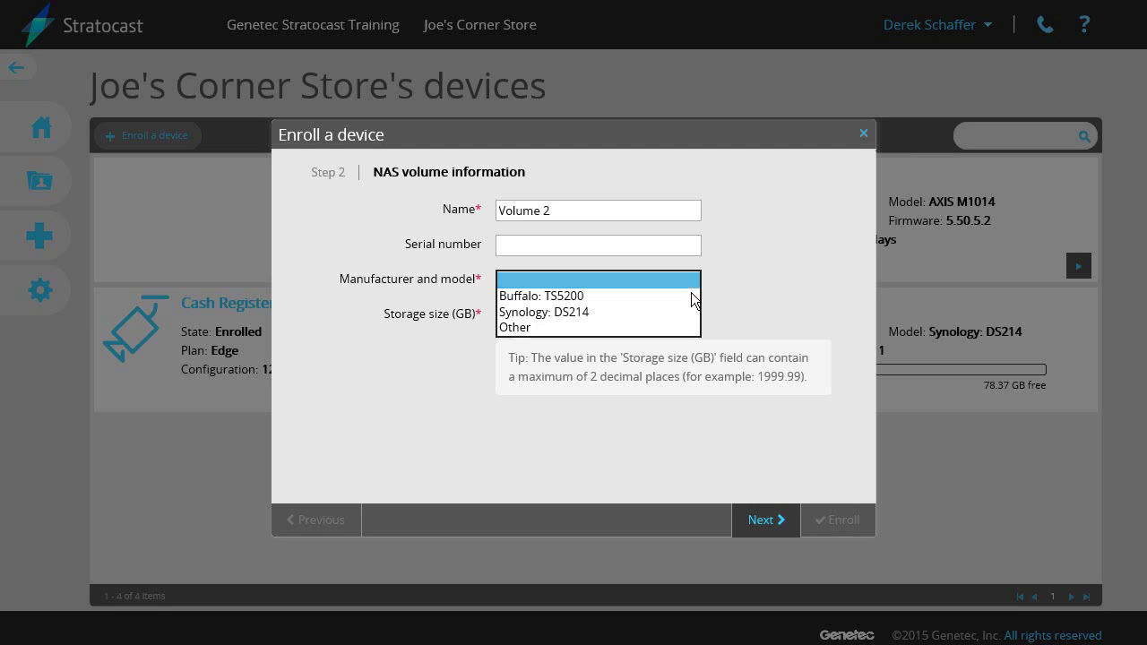
click(635, 307)
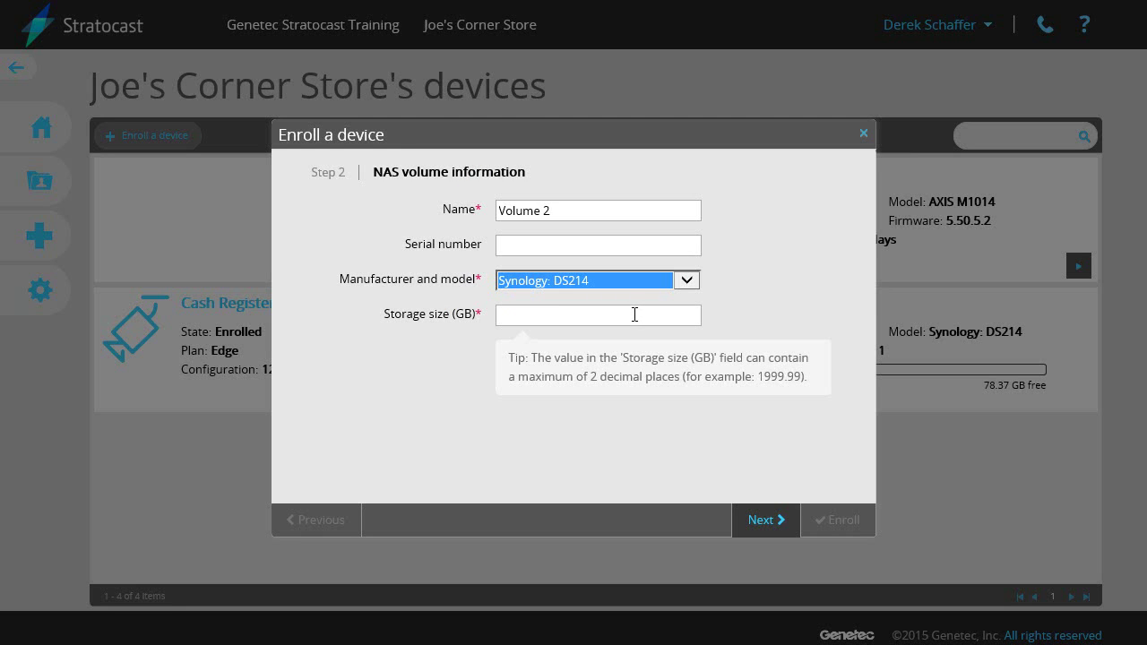
click(635, 314)
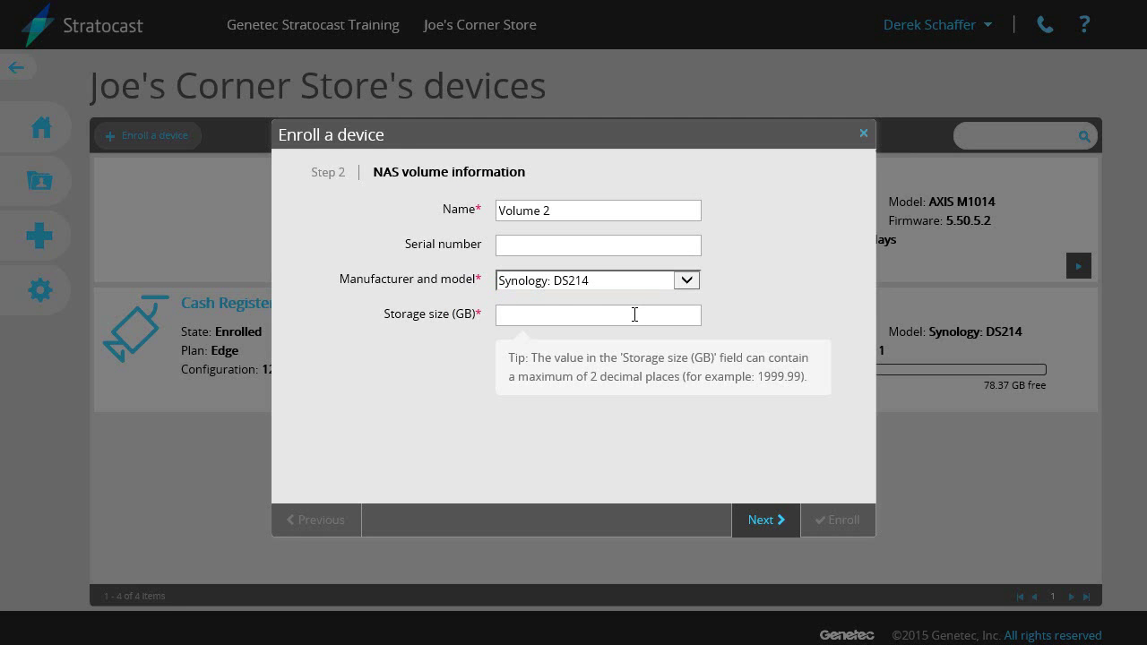
text(200)
click(768, 519)
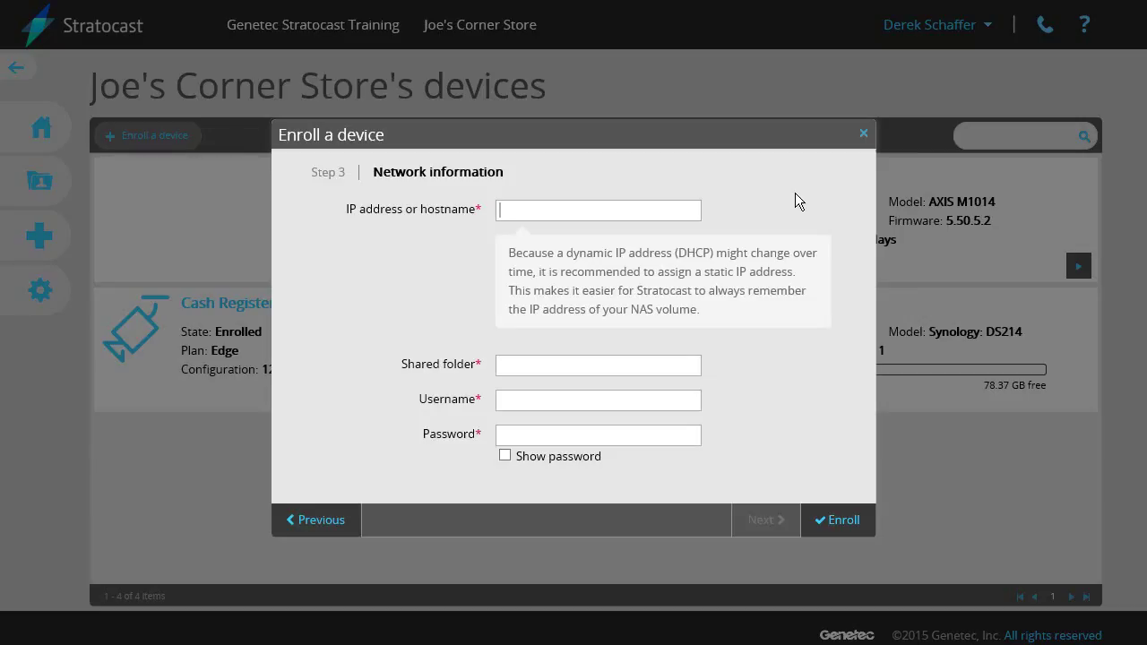
- Set the NAS IP address to 10.160.14.63 and shared folder to 'Unit 2'
text(10.16)
text(0.14)
text(.6)
text(3)
click(672, 362)
text(Unit )
text(2)
- Enter the NAS username and password, then enroll the volume
click(697, 403)
text(admin)
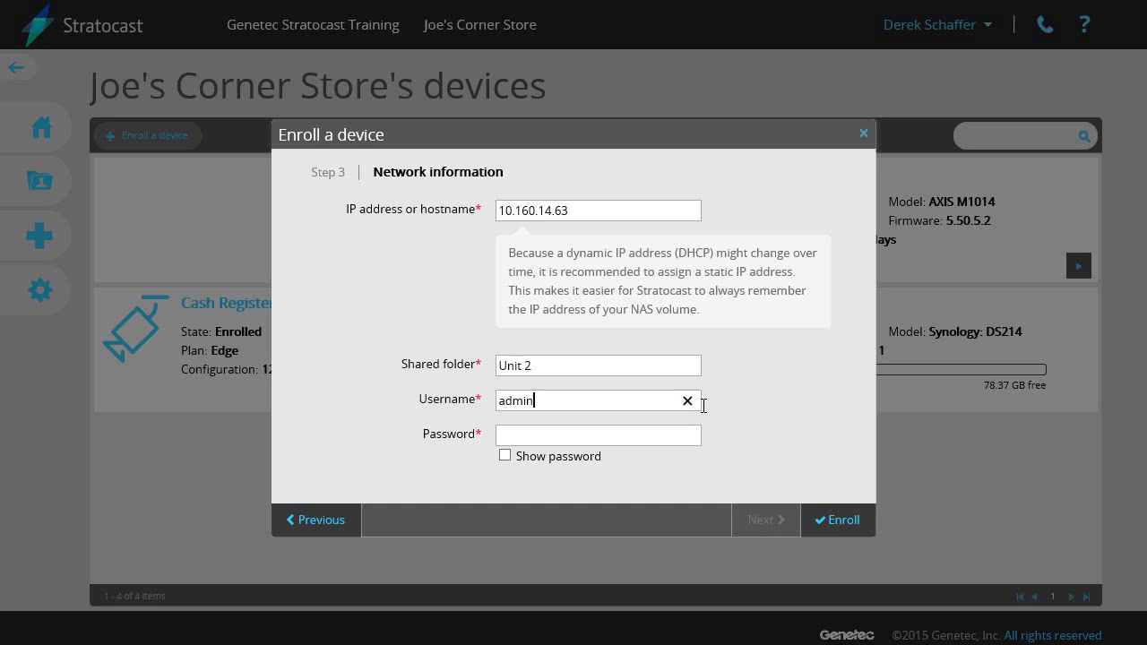
click(677, 438)
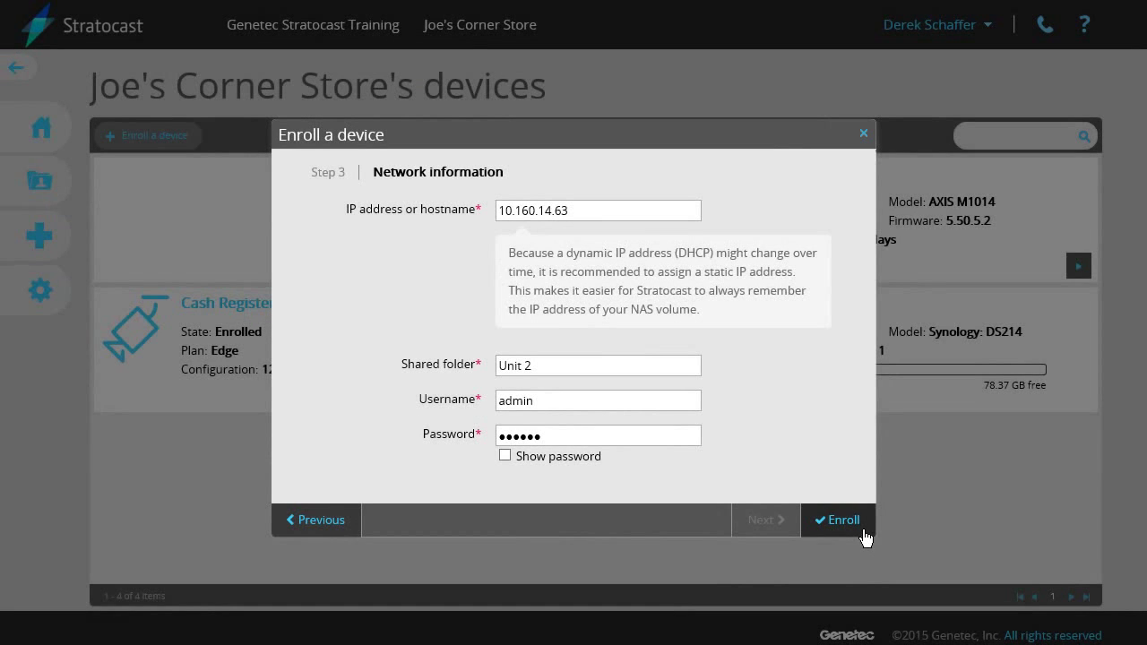
click(865, 536)
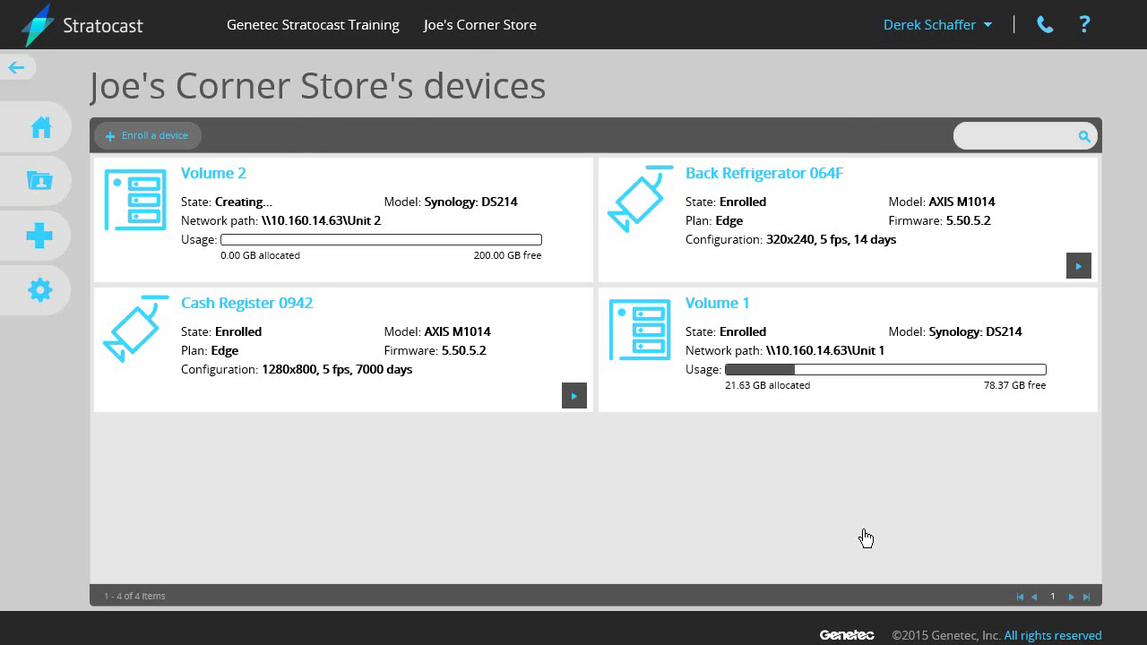